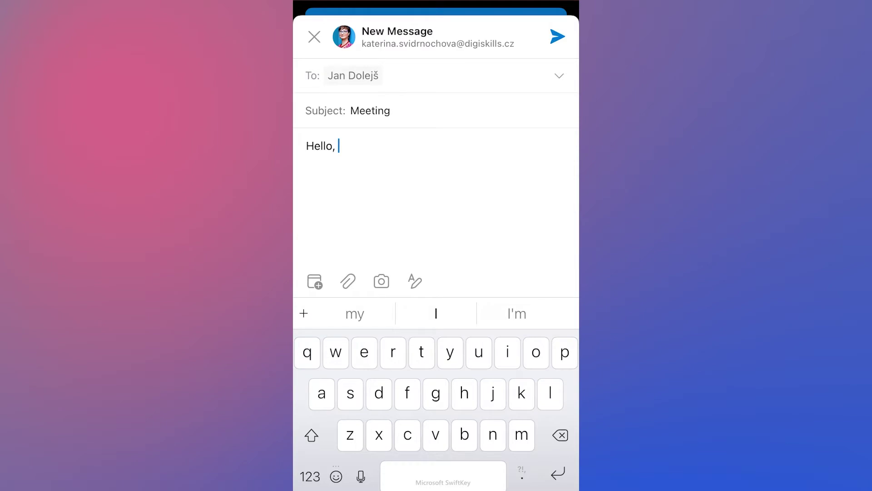
text(can w)
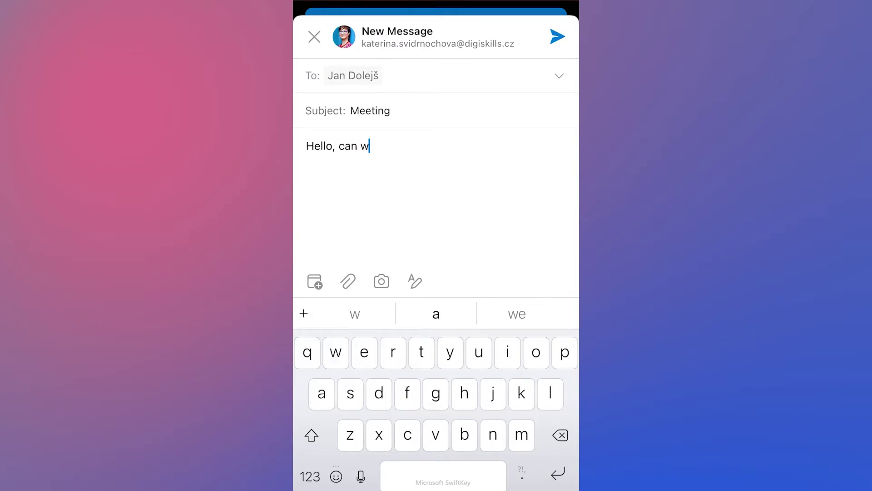
text(e meet )
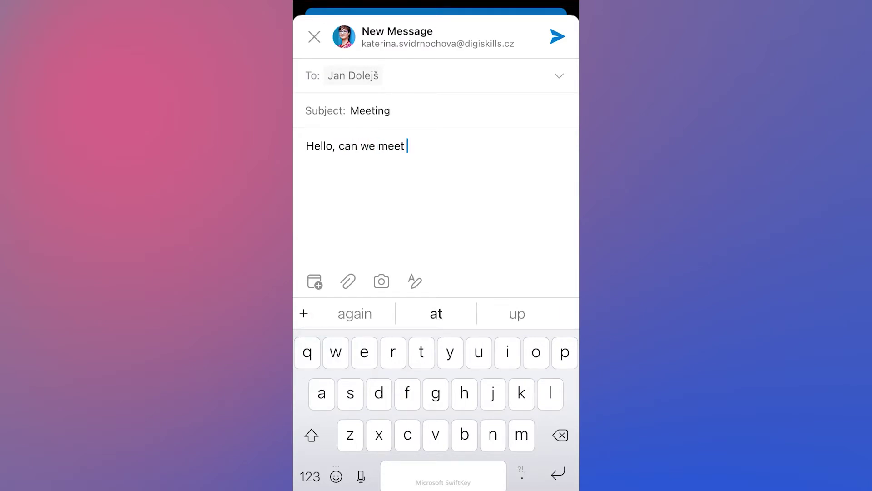
text(at)
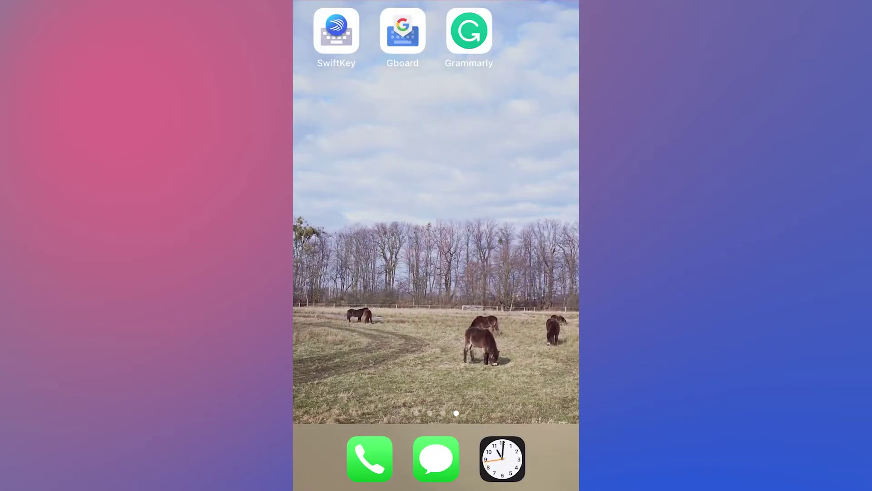
Step: Turn on the number row in Microsoft SwiftKey's settings
click(336, 31)
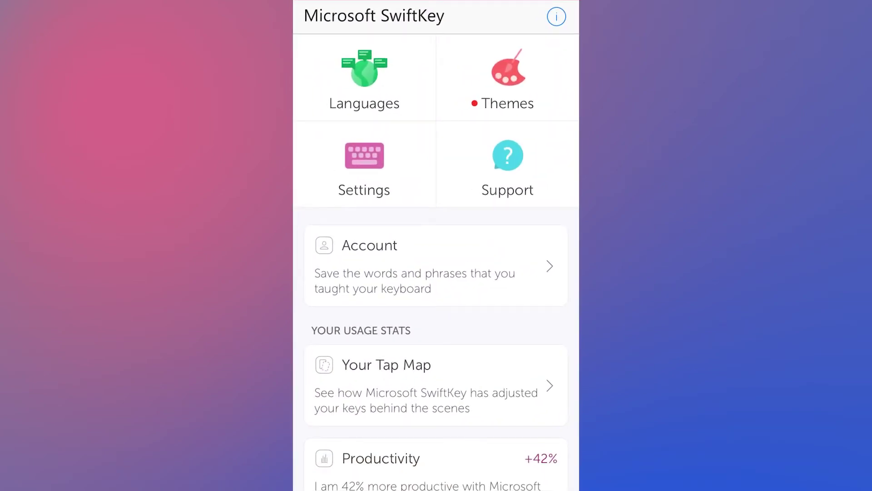
click(364, 168)
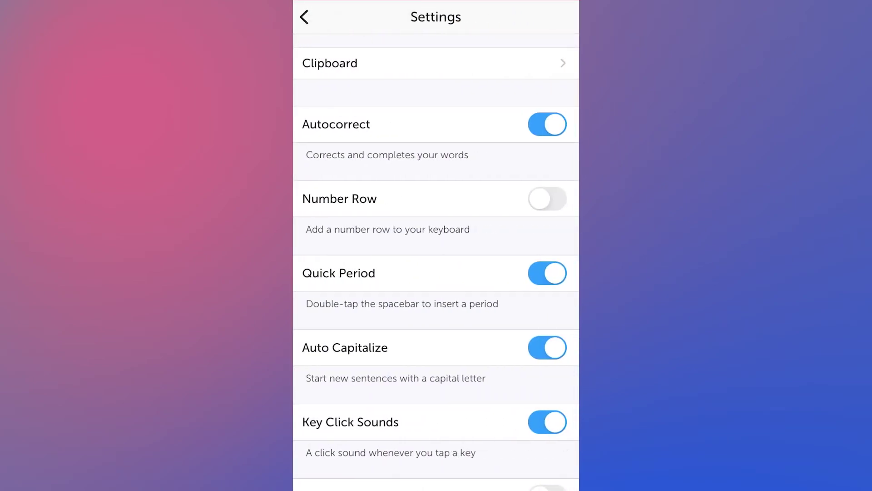
click(548, 198)
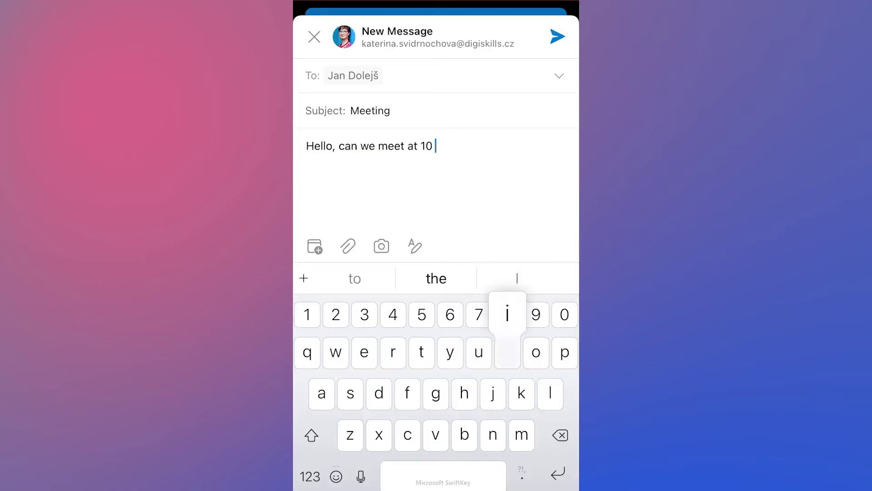
text(in)
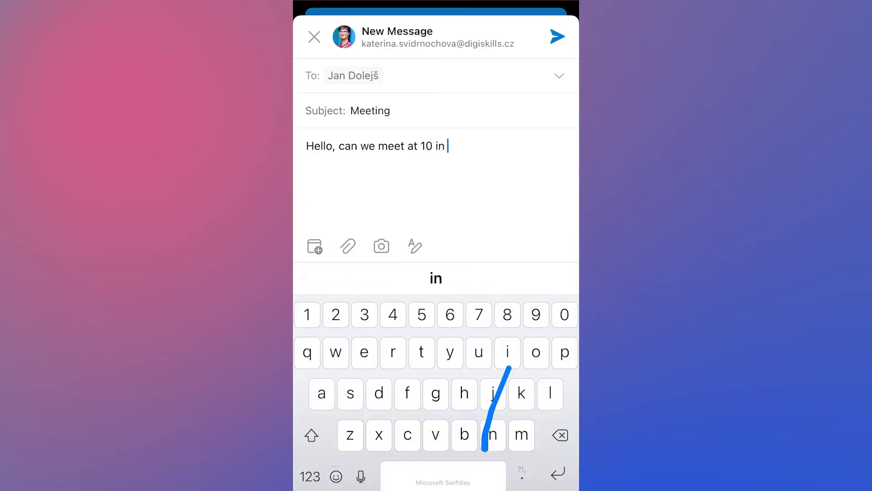
Step: Swipe-type 'the morning' so the body reads 'Hello, can we meet at 10 in the morning?'
drag(422, 353, 474, 402)
text(the)
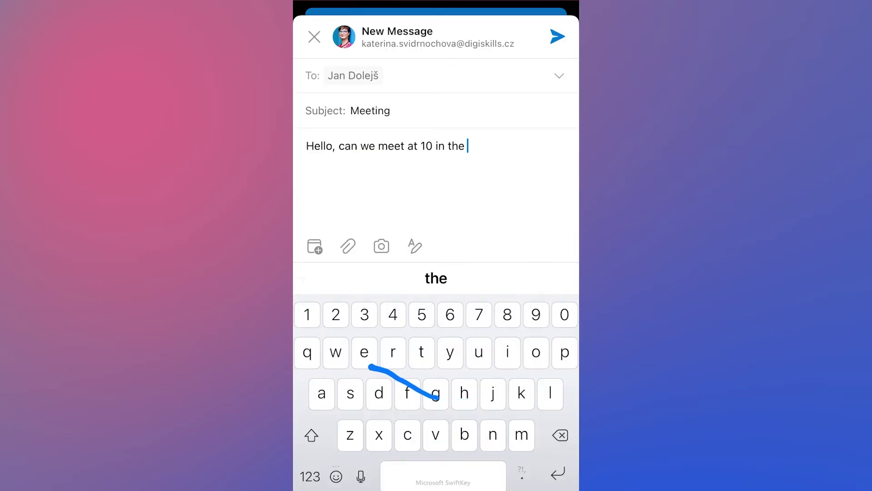
drag(525, 421, 530, 349)
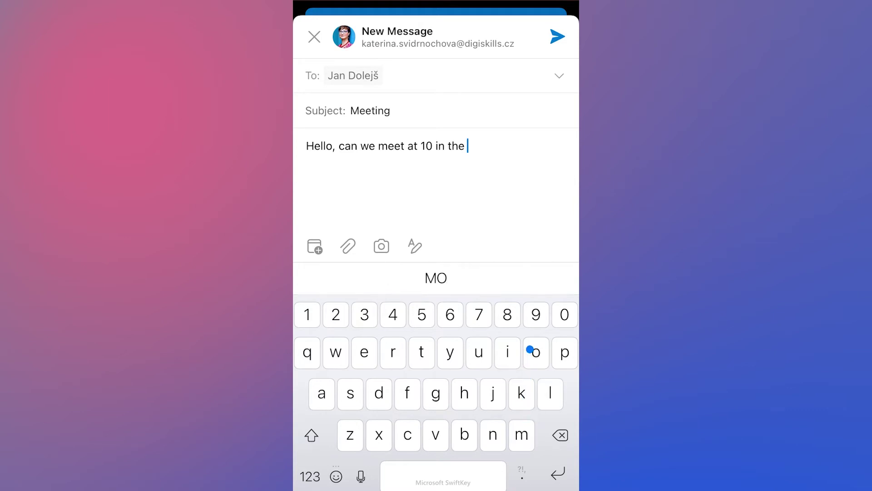
text(morning?)
Step: Switch to Gboard and add 'I suggest this restaurant' to the body
click(380, 475)
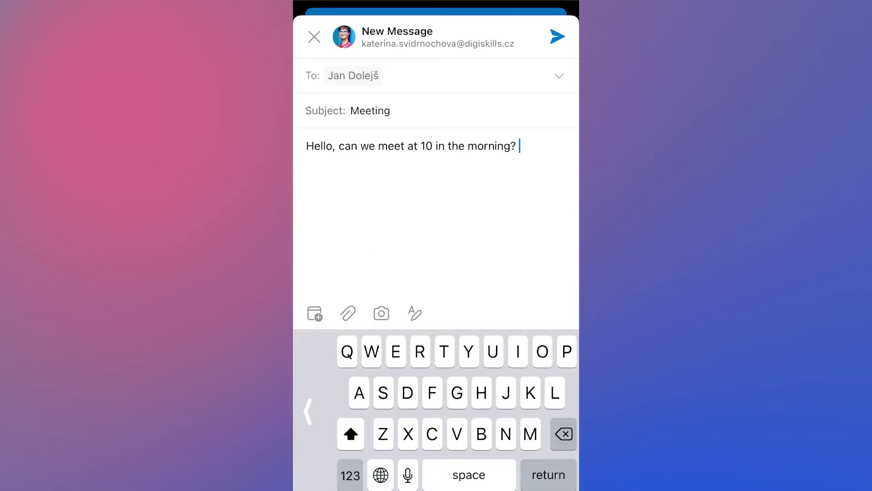
drag(380, 475, 387, 355)
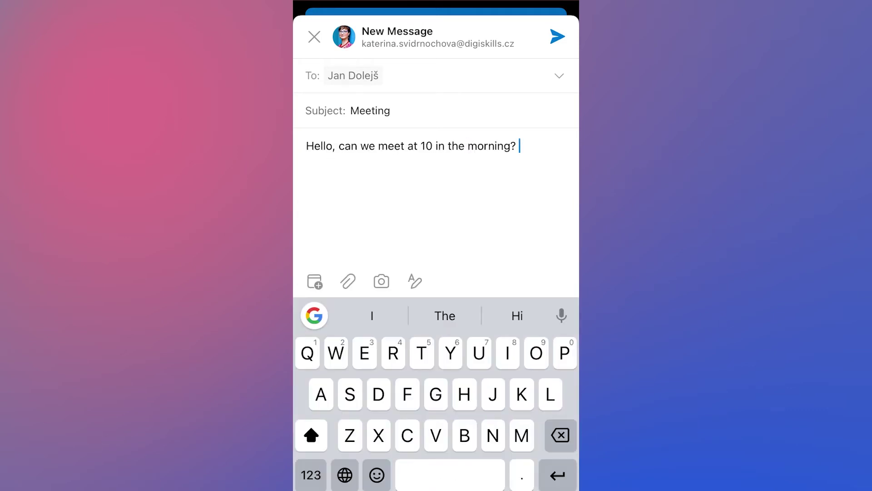
text(I s)
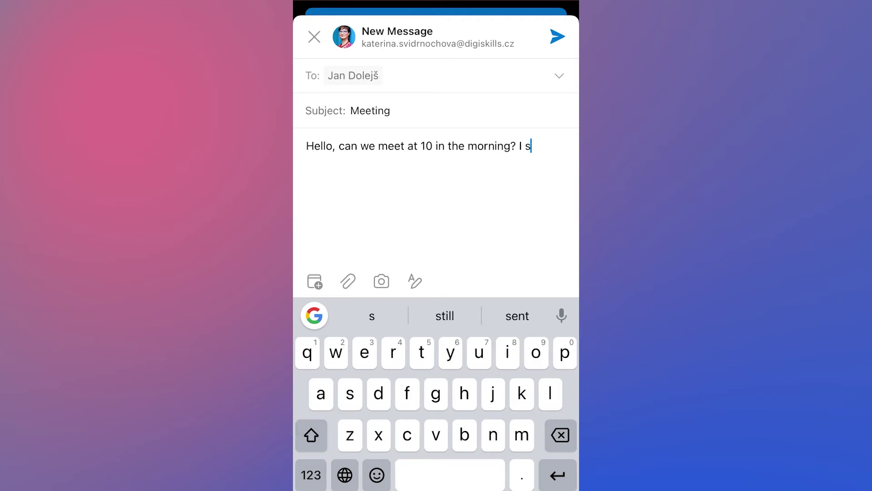
text(u)
click(517, 315)
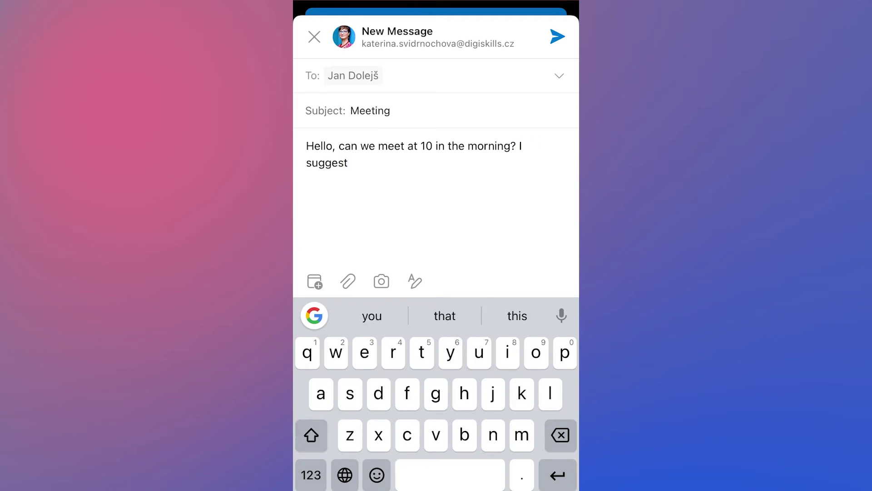
click(517, 316)
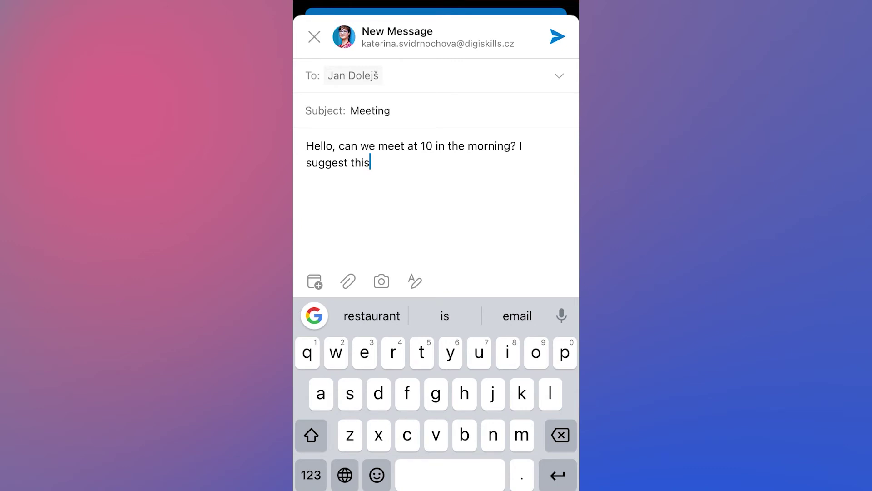
click(371, 316)
Step: Search 'restaurants near me' in Gboard and insert the El Amigo Muerto link and address
click(315, 316)
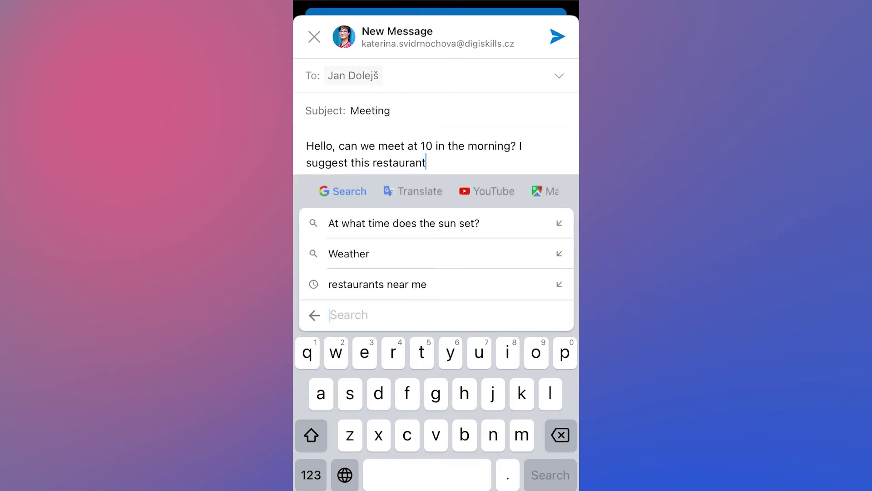
click(376, 285)
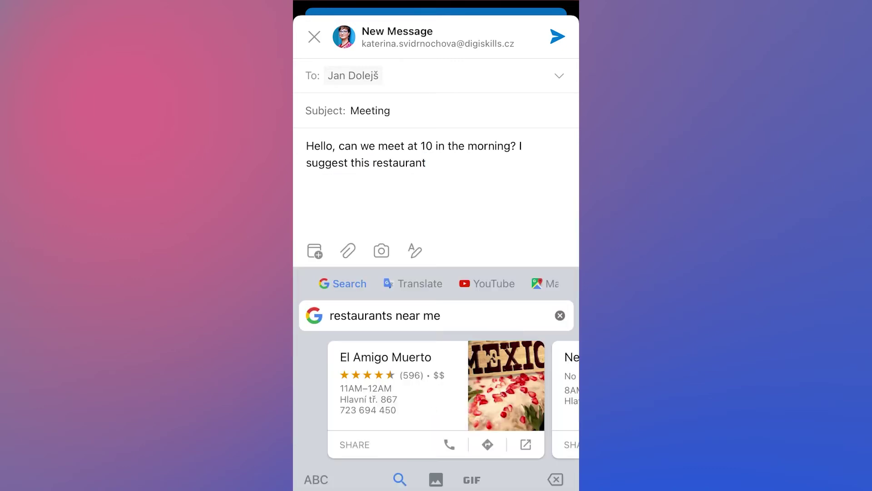
click(395, 386)
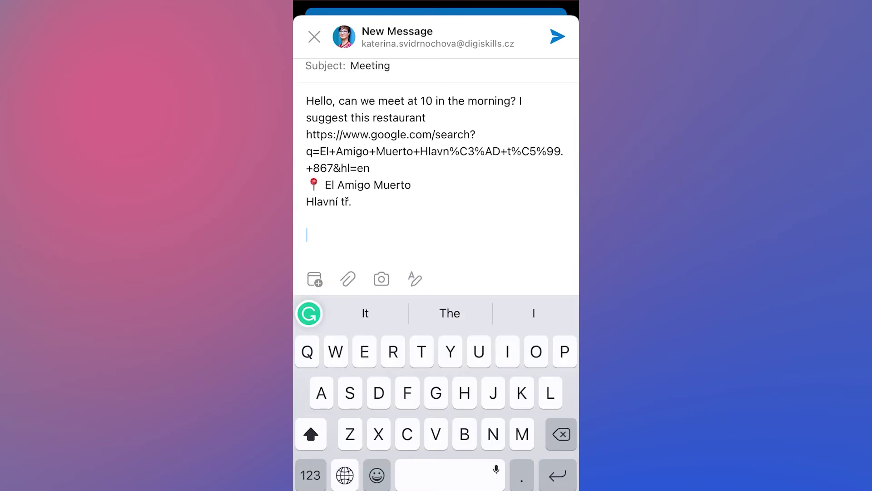
Step: Switch to Grammarly and write 'Hello, I have a' on a new line via its suggestions
click(345, 475)
click(376, 435)
text(H)
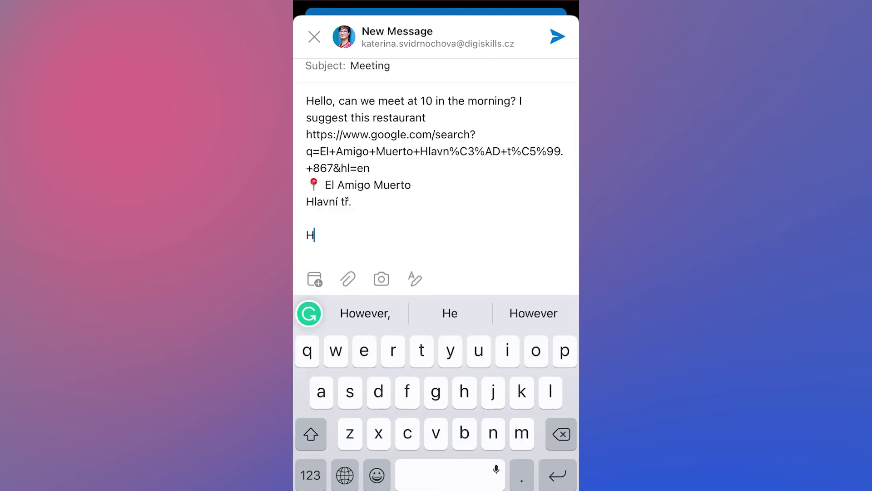
text(ello)
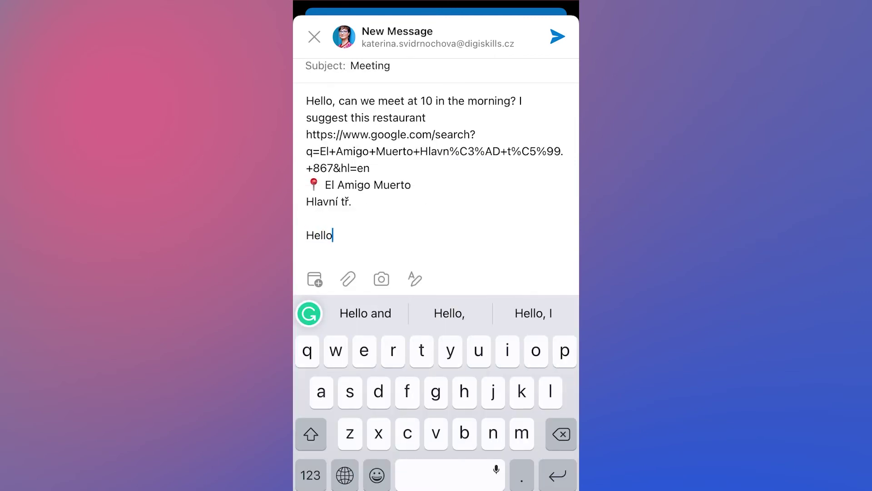
click(449, 313)
text(I )
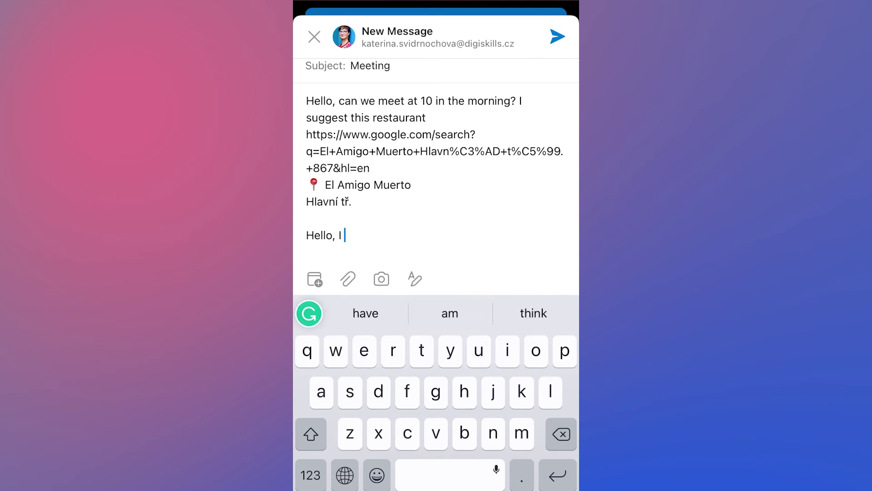
text(have)
click(449, 313)
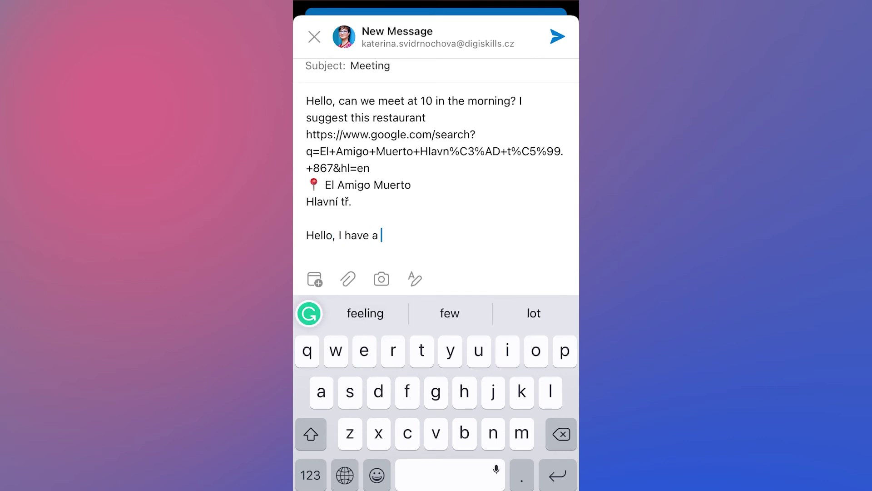